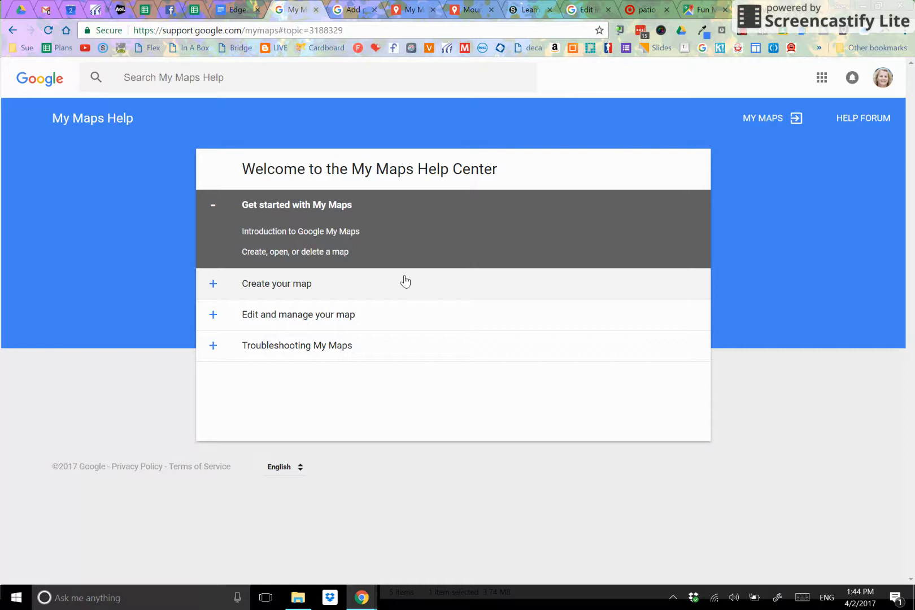
- Open My Maps from the Introduction to Google My Maps article and browse the shared maps
{"action": "left_click", "coordinate": [336, 233]}
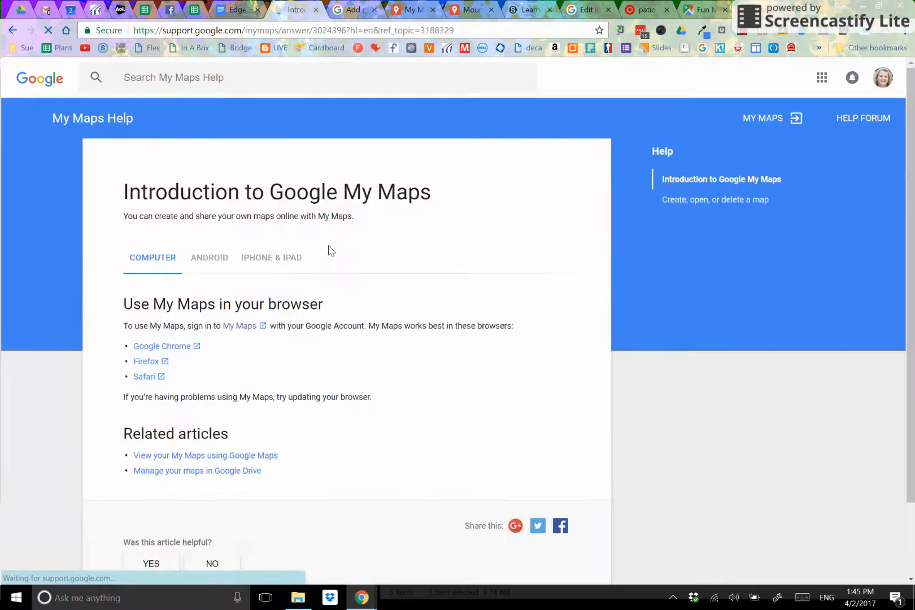
{"action": "left_click", "coordinate": [236, 328]}
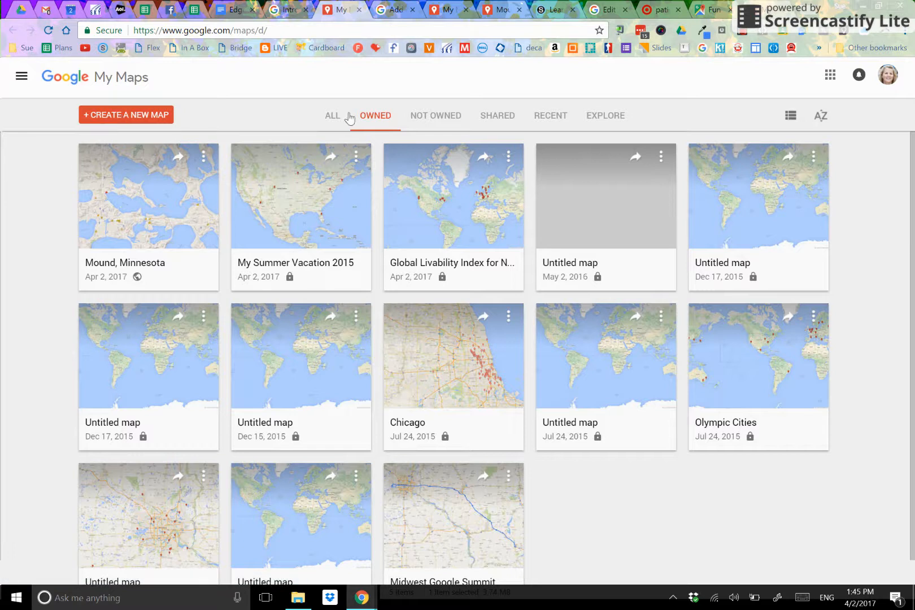
{"action": "left_click", "coordinate": [504, 121]}
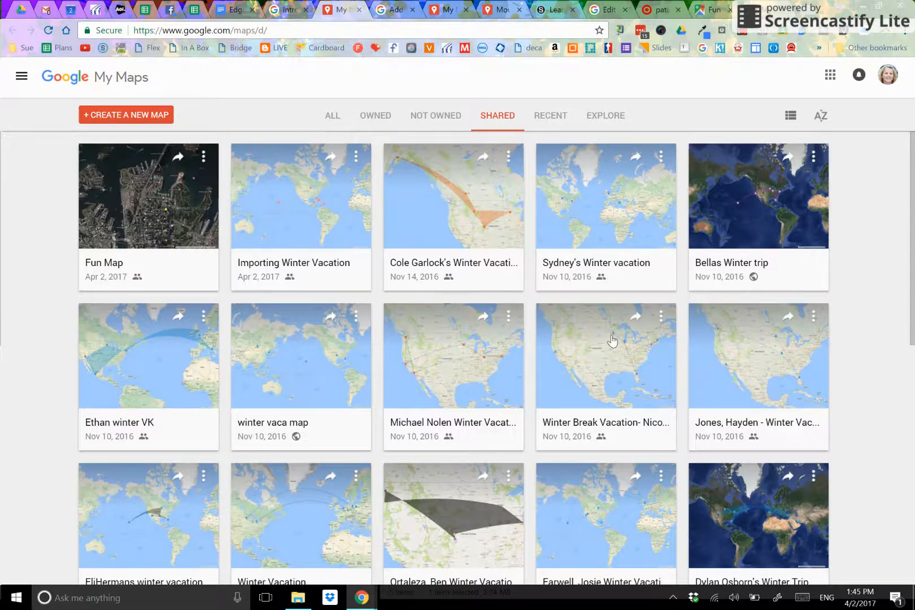
{"action": "scroll", "coordinate": [612, 340], "scroll_direction": "down", "scroll_amount": 6}
{"action": "scroll", "coordinate": [612, 340], "scroll_direction": "up", "scroll_amount": 6}
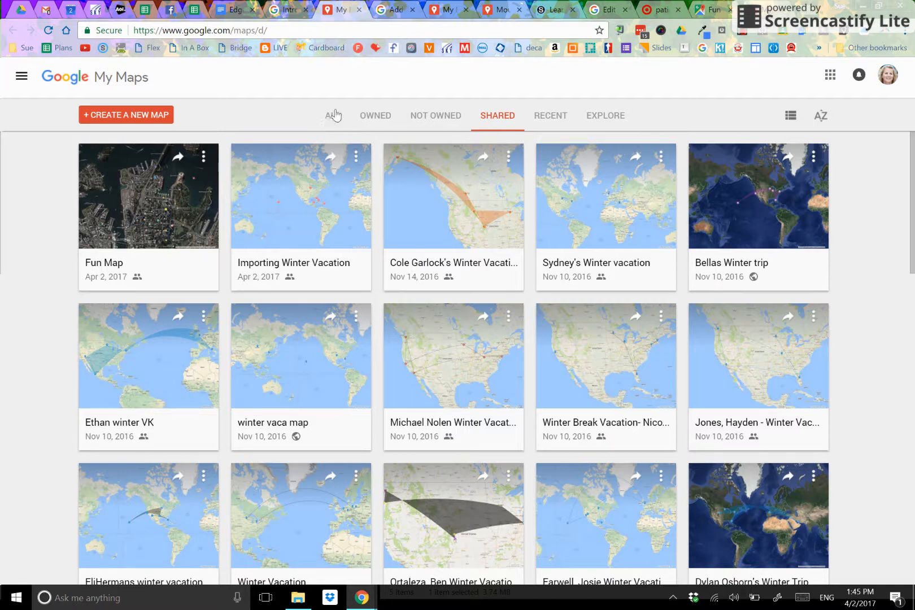
- Create a new map and title it "Test Map"
{"action": "left_click", "coordinate": [120, 117]}
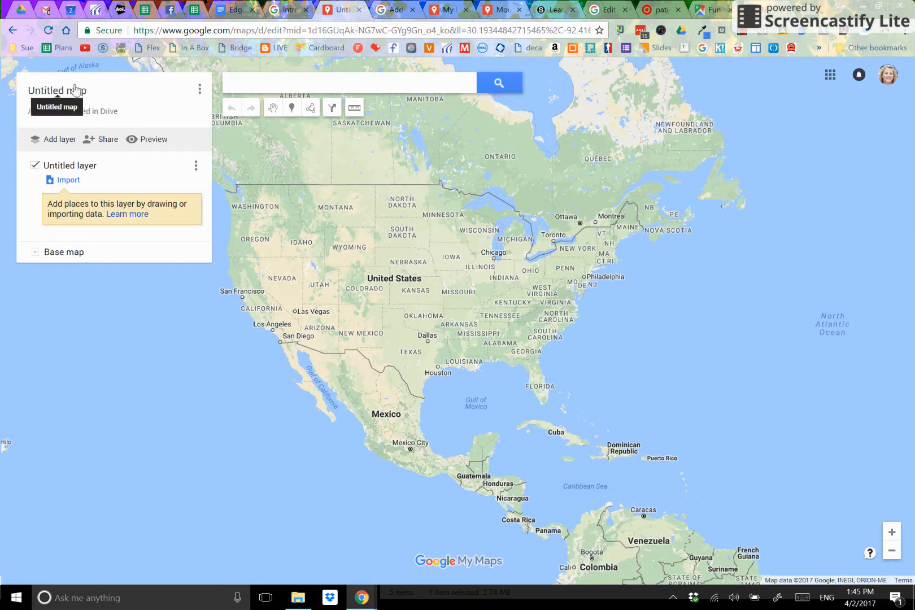
{"action": "left_click", "coordinate": [74, 92]}
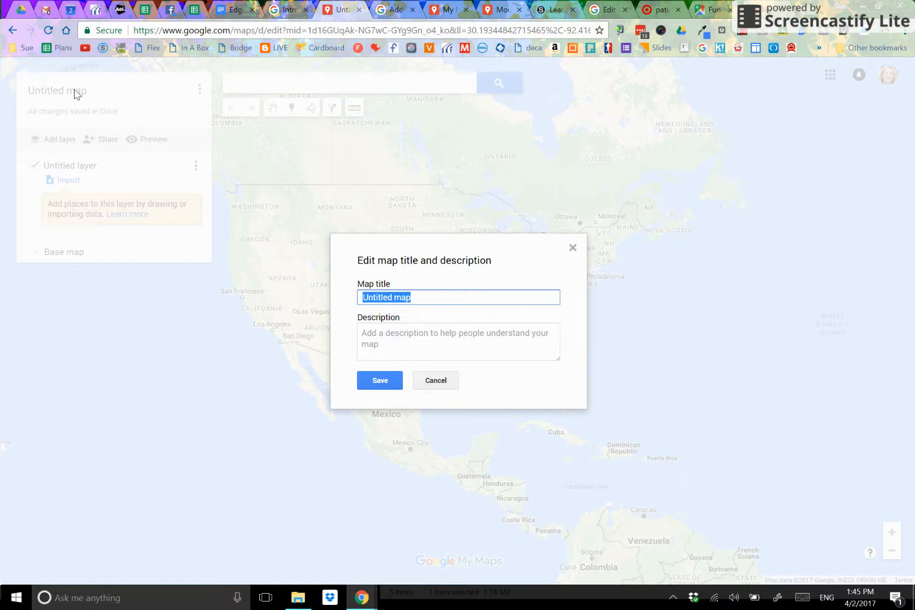
{"action": "left_click", "coordinate": [74, 90]}
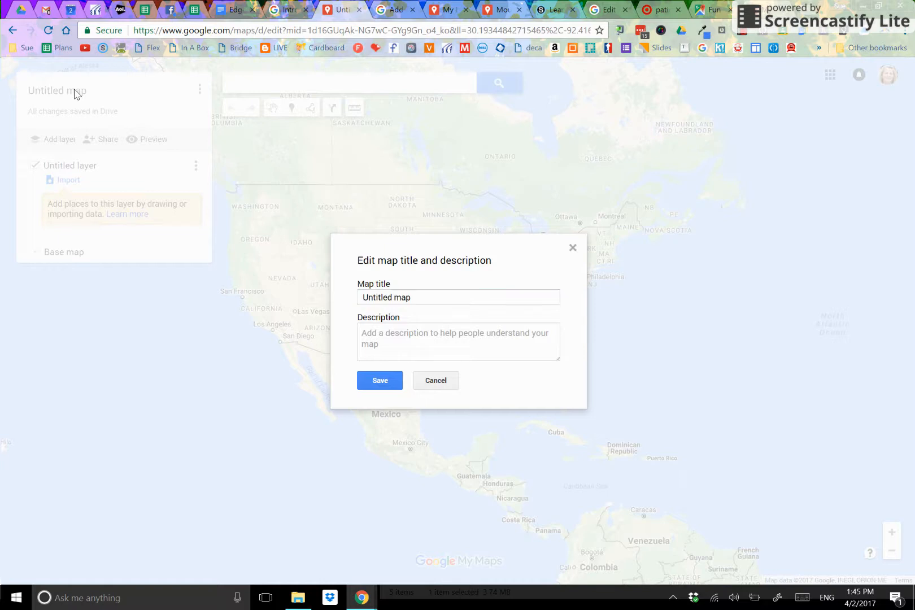
{"action": "left_click_drag", "start_coordinate": [423, 306], "coordinate": [347, 282]}
{"action": "type", "text": "Test Map"}
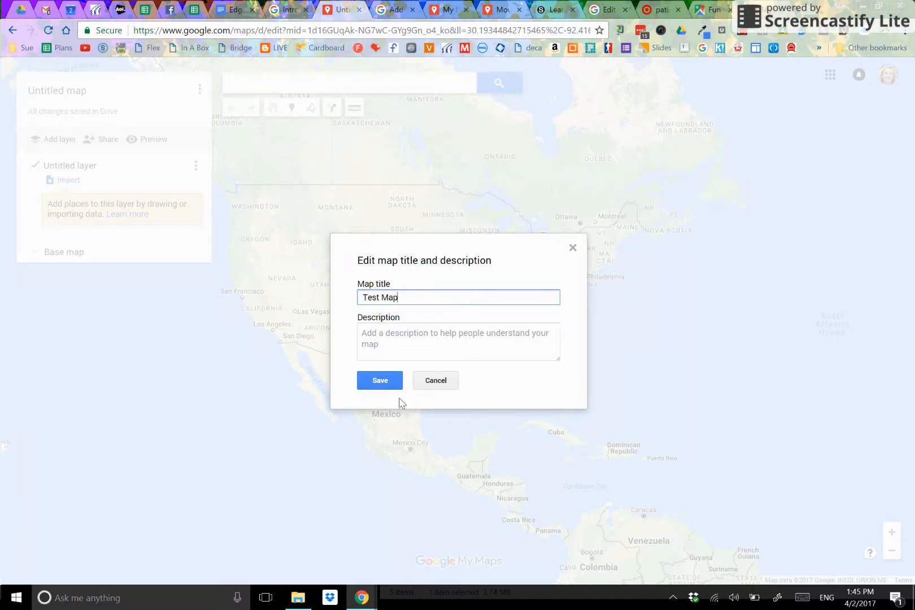
{"action": "left_click", "coordinate": [379, 380]}
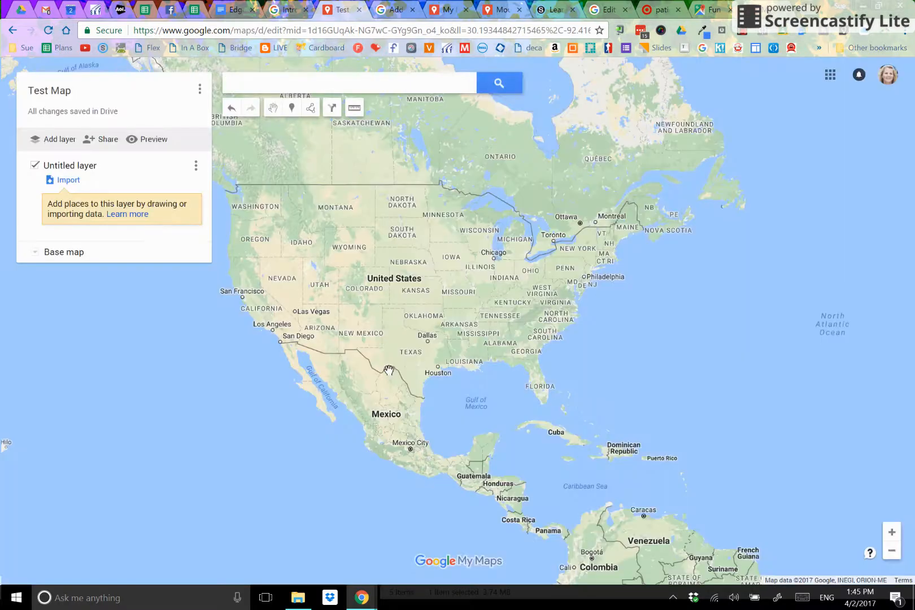
- Try the satellite, terrain and tan-land base map styles over the United States, and set the base map to satellite imagery
{"action": "scroll", "coordinate": [438, 333], "scroll_direction": "up", "scroll_amount": 1}
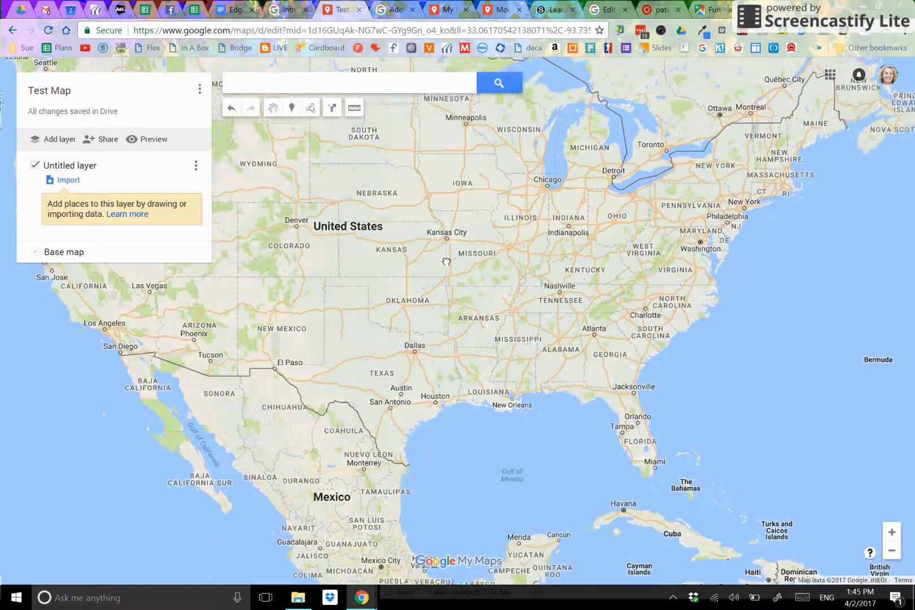
{"action": "left_click_drag", "start_coordinate": [447, 262], "coordinate": [450, 353]}
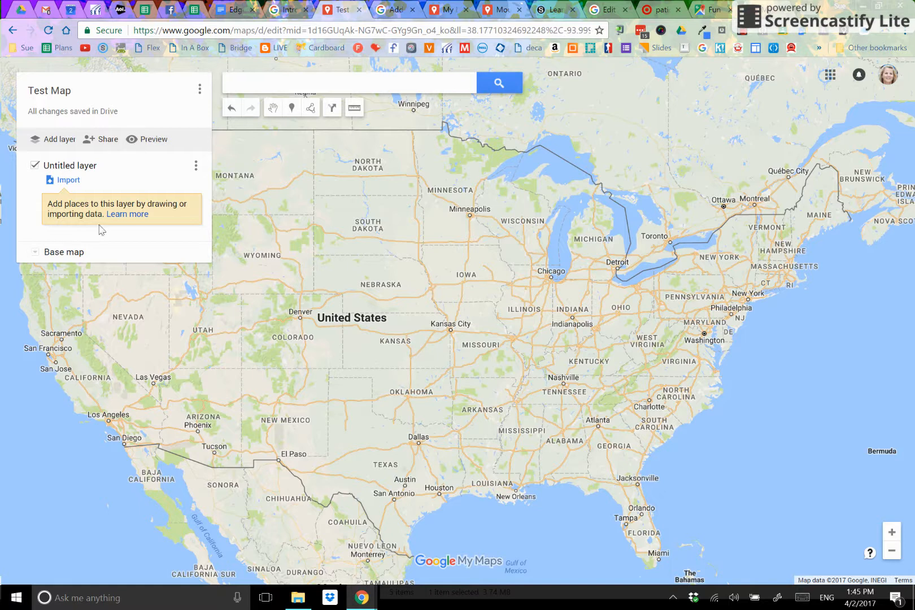
{"action": "left_click", "coordinate": [34, 253]}
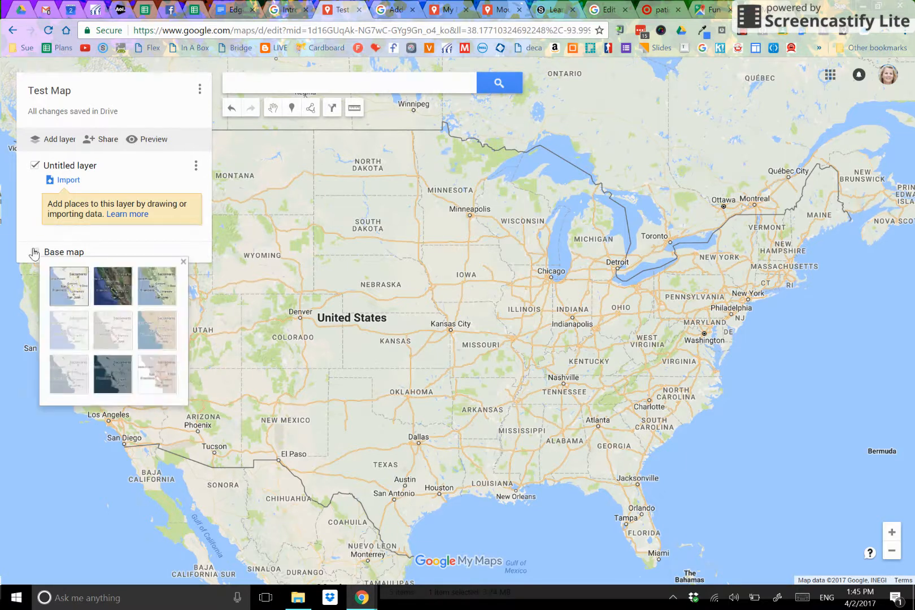
{"action": "left_click", "coordinate": [118, 290]}
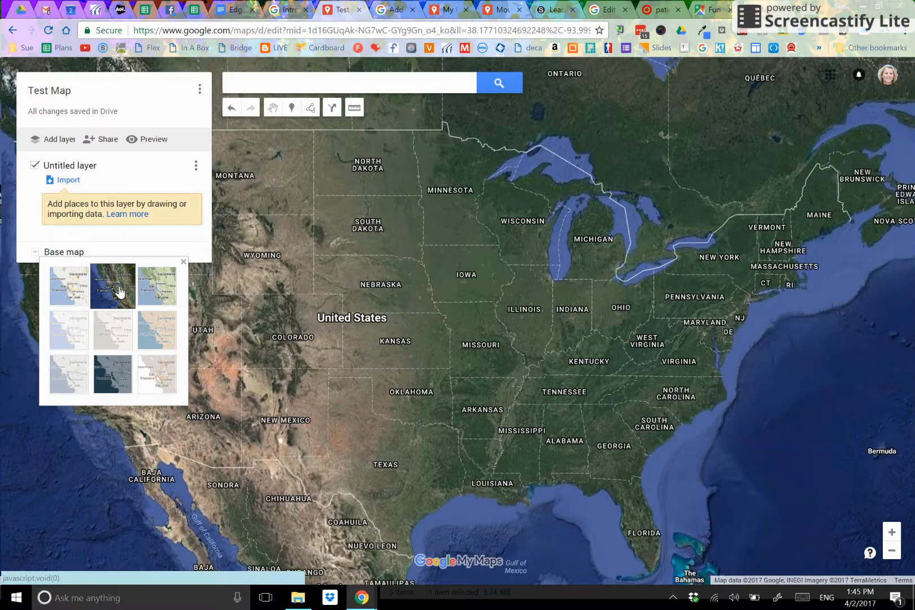
{"action": "left_click", "coordinate": [162, 289]}
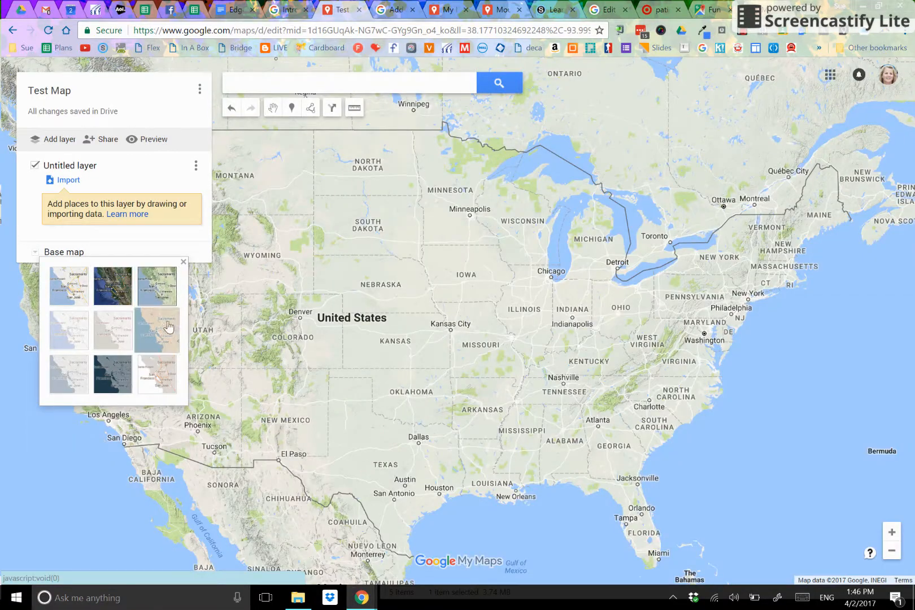
{"action": "left_click", "coordinate": [164, 328]}
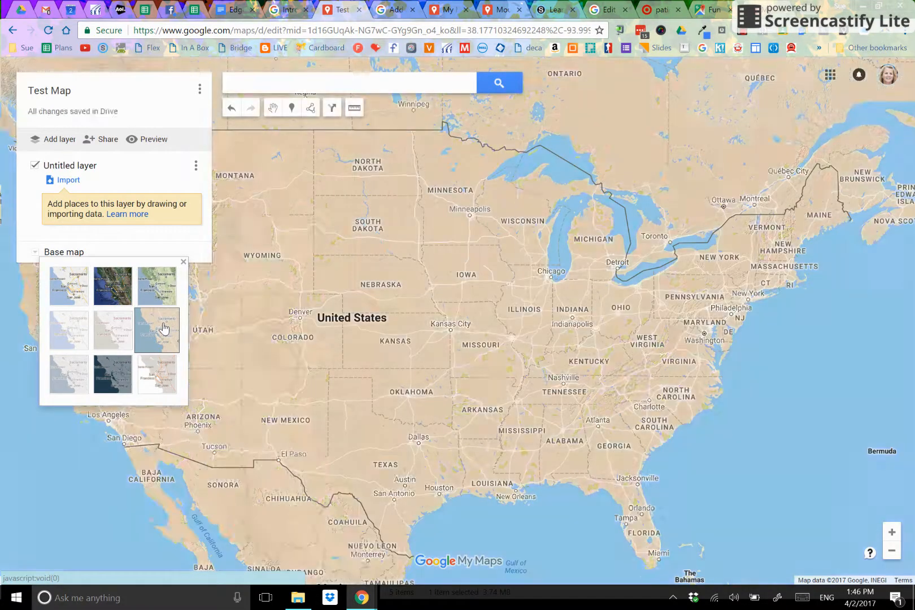
{"action": "left_click", "coordinate": [104, 291]}
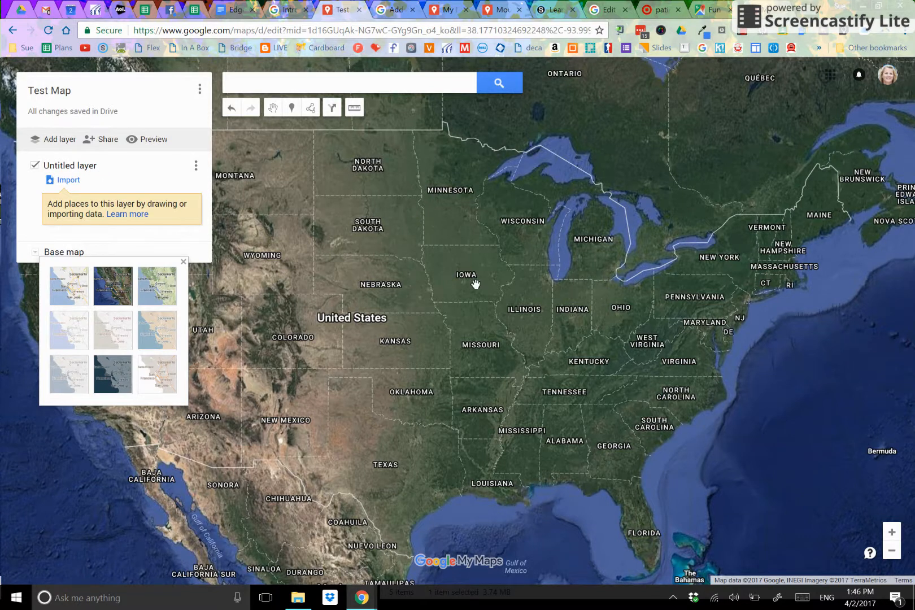
- Place a marker at Wabeno in northern Wisconsin and title it "My high School"
{"action": "scroll", "coordinate": [484, 342], "scroll_direction": "up", "scroll_amount": 2}
{"action": "left_click_drag", "start_coordinate": [497, 268], "coordinate": [274, 420]}
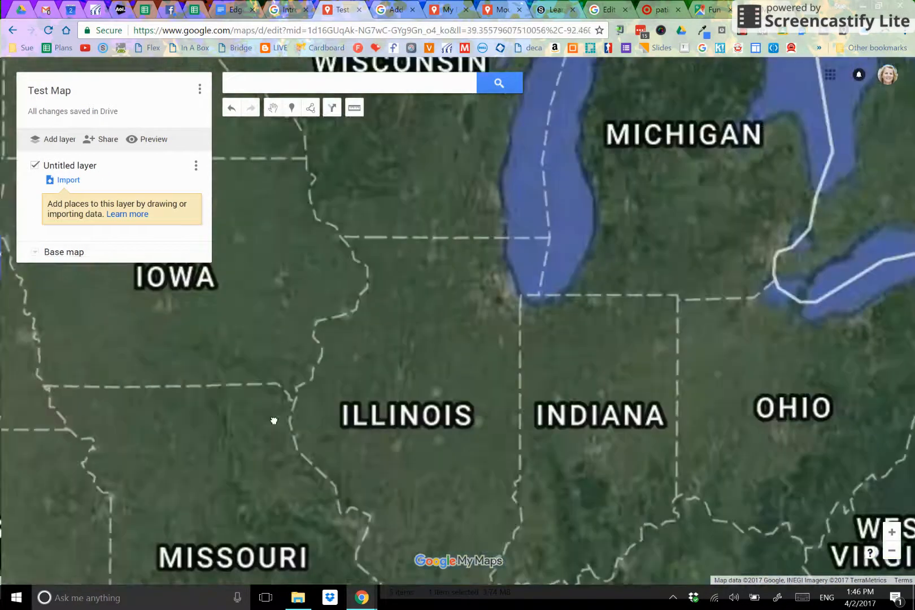
{"action": "left_click_drag", "start_coordinate": [470, 147], "coordinate": [464, 362]}
{"action": "scroll", "coordinate": [439, 333], "scroll_direction": "up", "scroll_amount": 2}
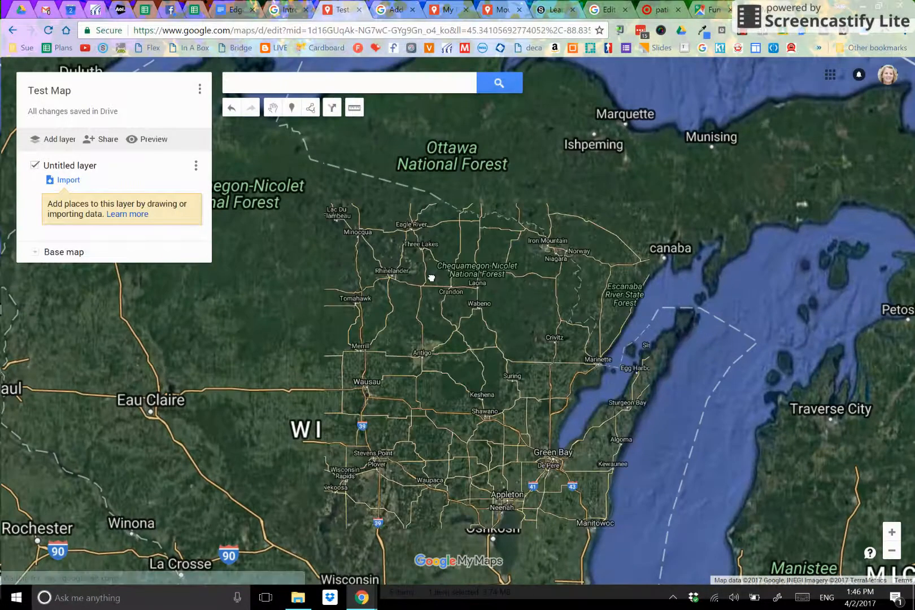
{"action": "left_click_drag", "start_coordinate": [432, 278], "coordinate": [437, 237]}
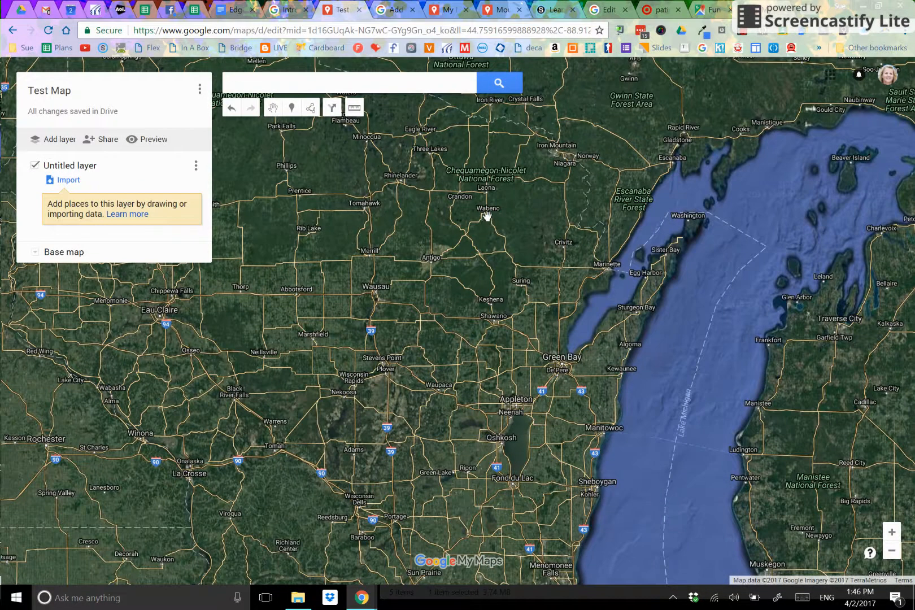
{"action": "left_click", "coordinate": [292, 108]}
{"action": "left_click", "coordinate": [487, 211]}
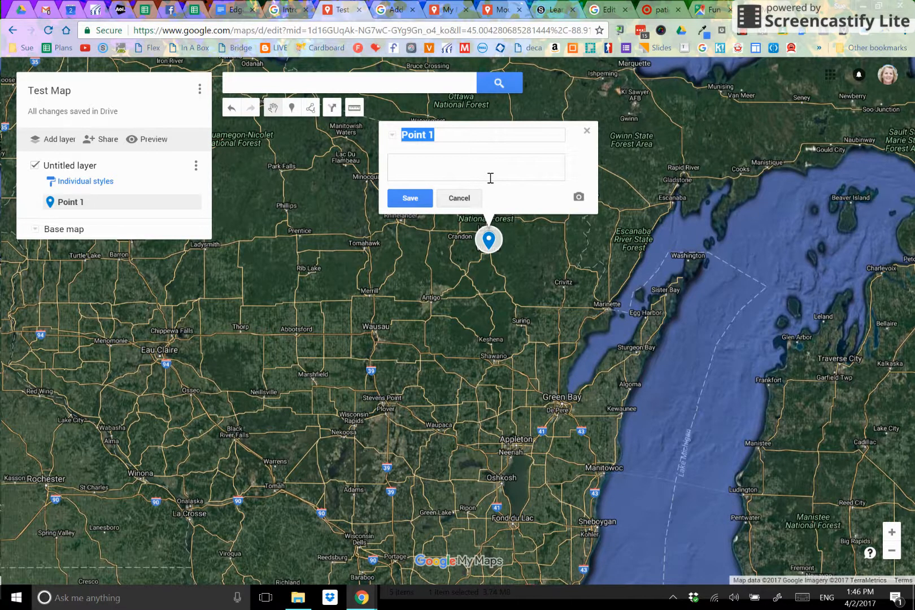
{"action": "type", "text": "My high School"}
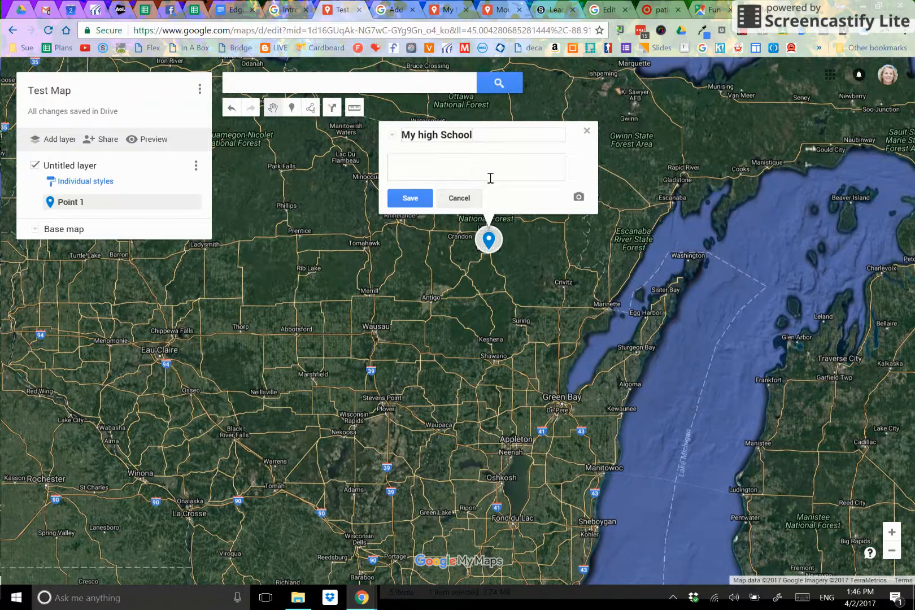
- Add the third Google Image Search result for "wabeno high school" to the marker as its photo and save the marker
{"action": "left_click", "coordinate": [577, 198]}
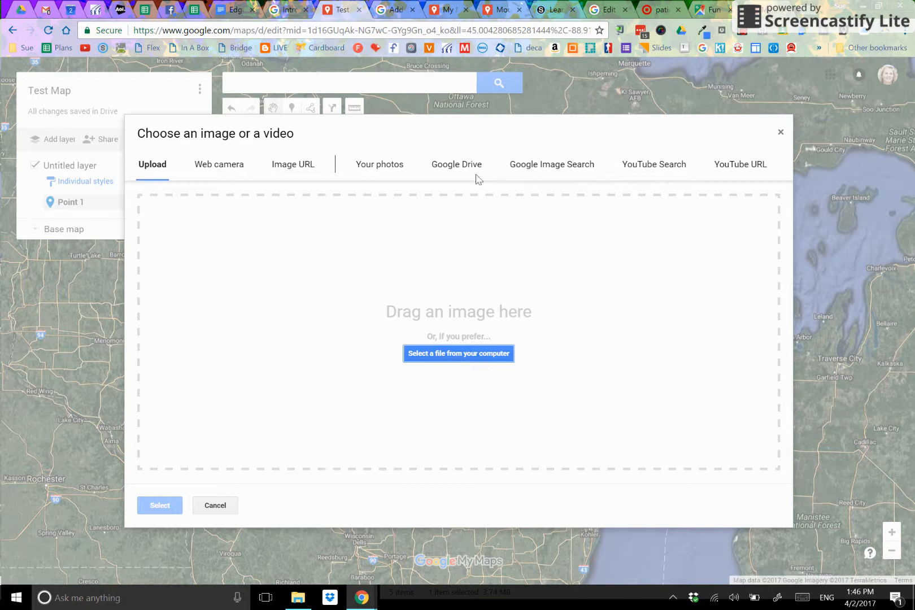
{"action": "left_click", "coordinate": [552, 168]}
{"action": "type", "text": "wabeno high"}
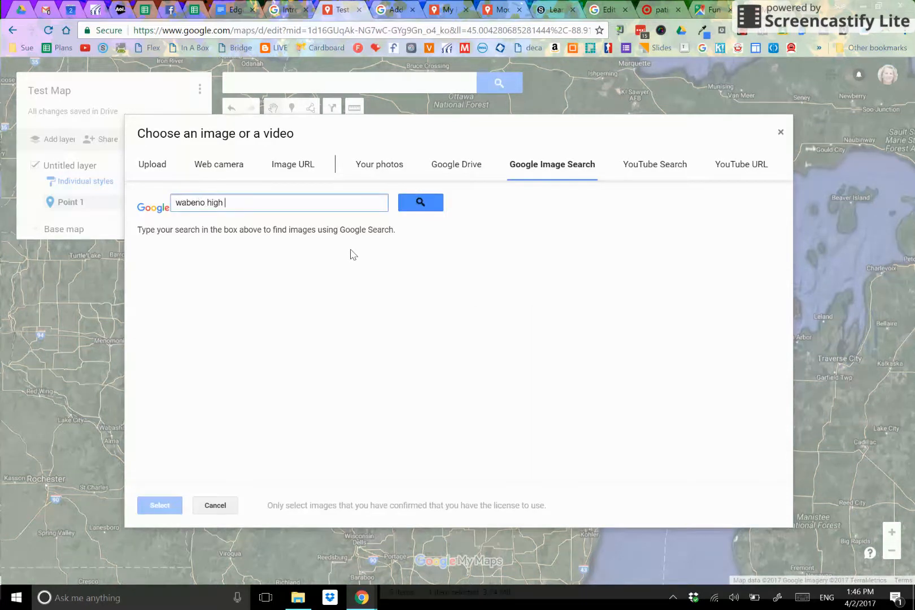
{"action": "type", "text": " school"}
{"action": "key", "text": "Return"}
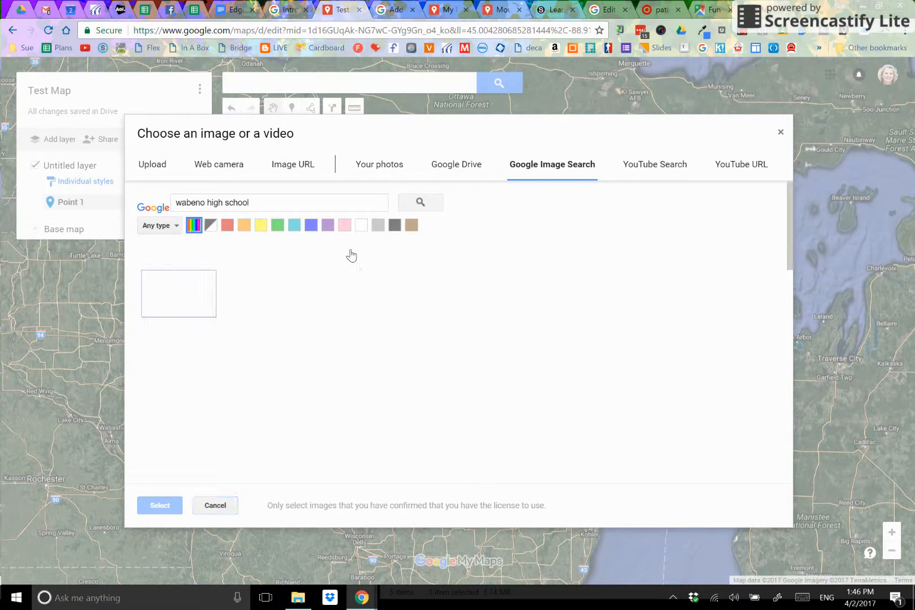
{"action": "left_click", "coordinate": [402, 311]}
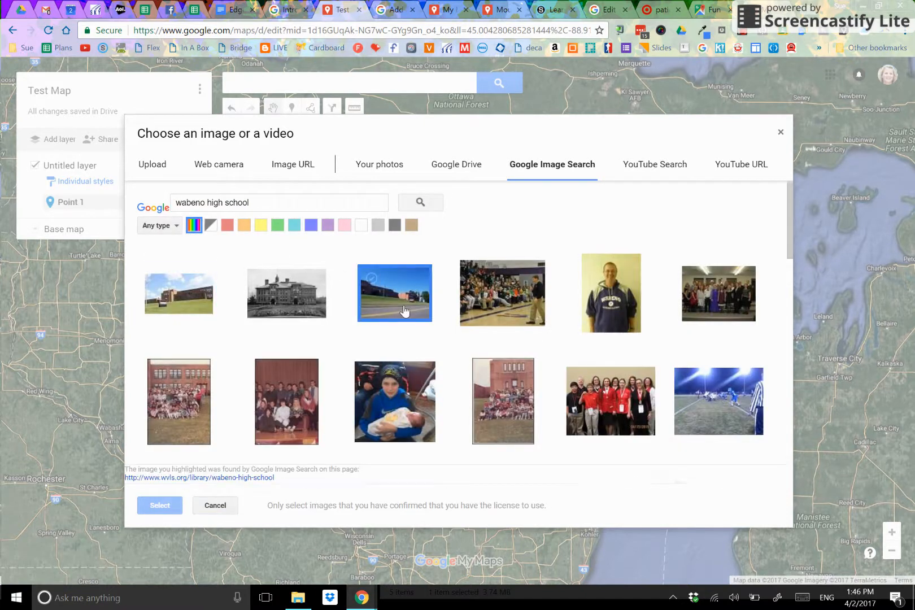
{"action": "left_click", "coordinate": [159, 505]}
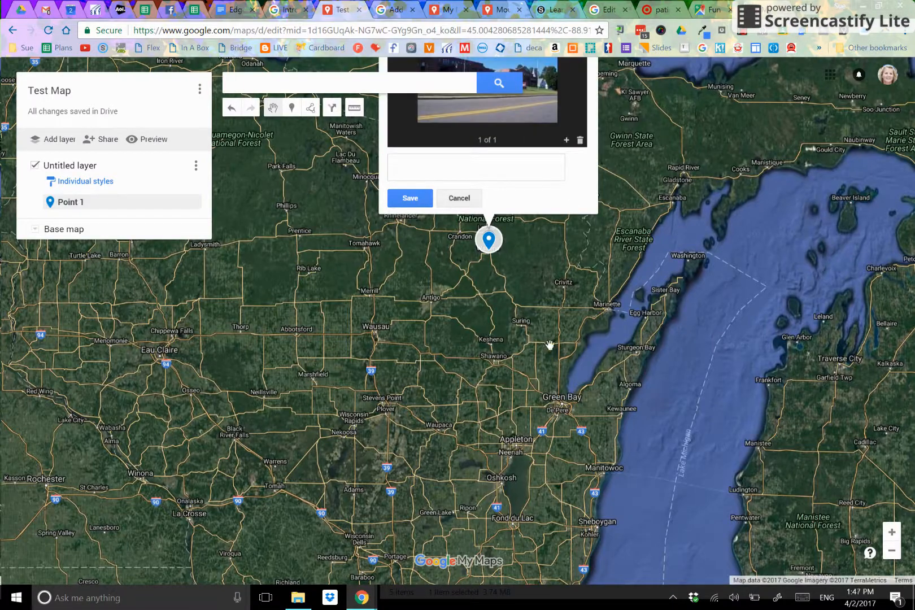
{"action": "left_click", "coordinate": [408, 199]}
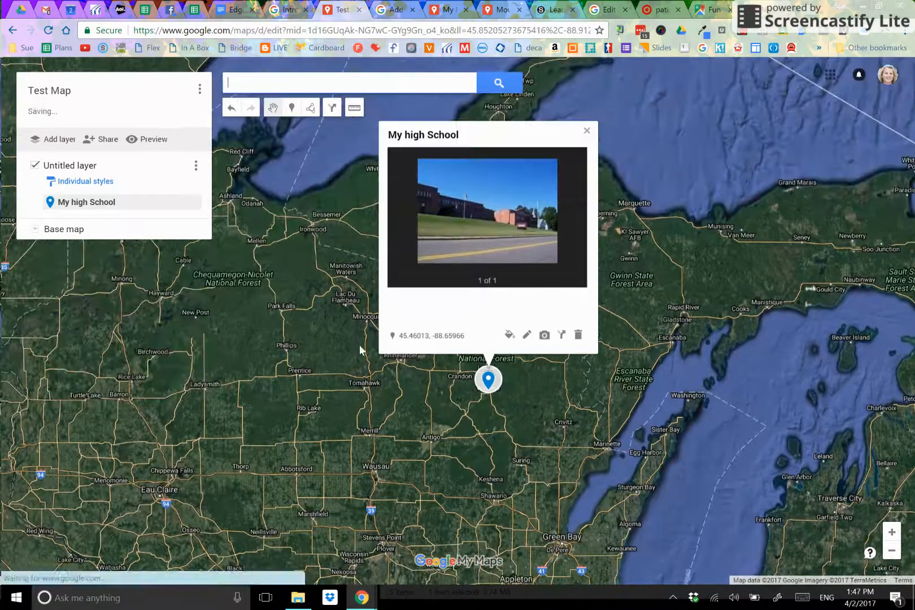
- Switch to the Mound, Minnesota map, dismiss the Home marker's details and review the map's layers
{"action": "left_click", "coordinate": [447, 10]}
{"action": "left_click", "coordinate": [500, 12]}
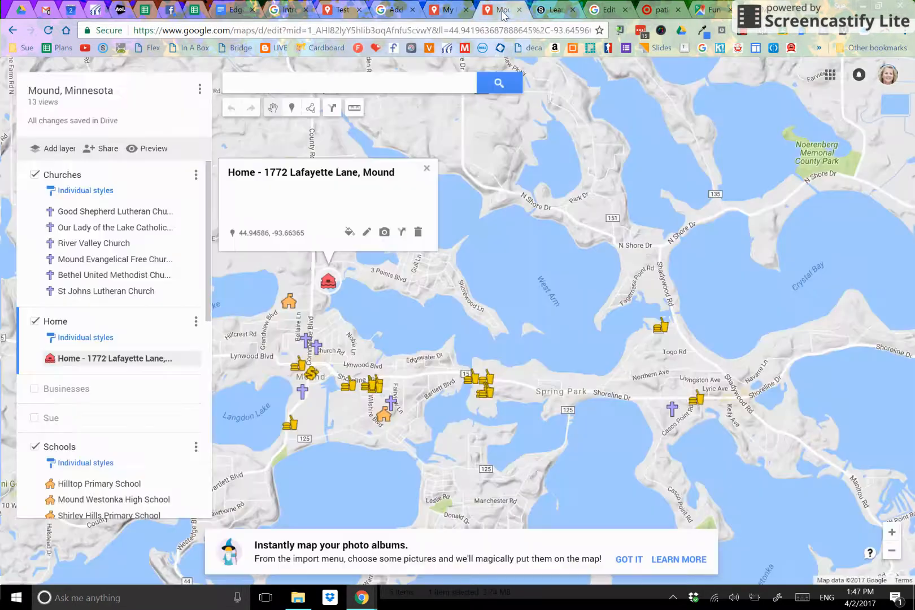
{"action": "left_click", "coordinate": [427, 169]}
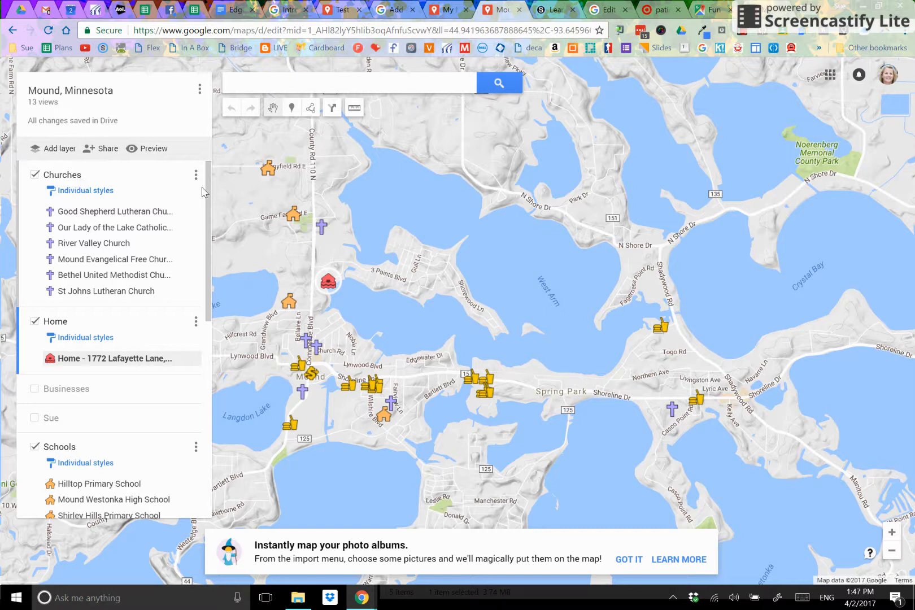
{"action": "scroll", "coordinate": [85, 273], "scroll_direction": "down", "scroll_amount": 1}
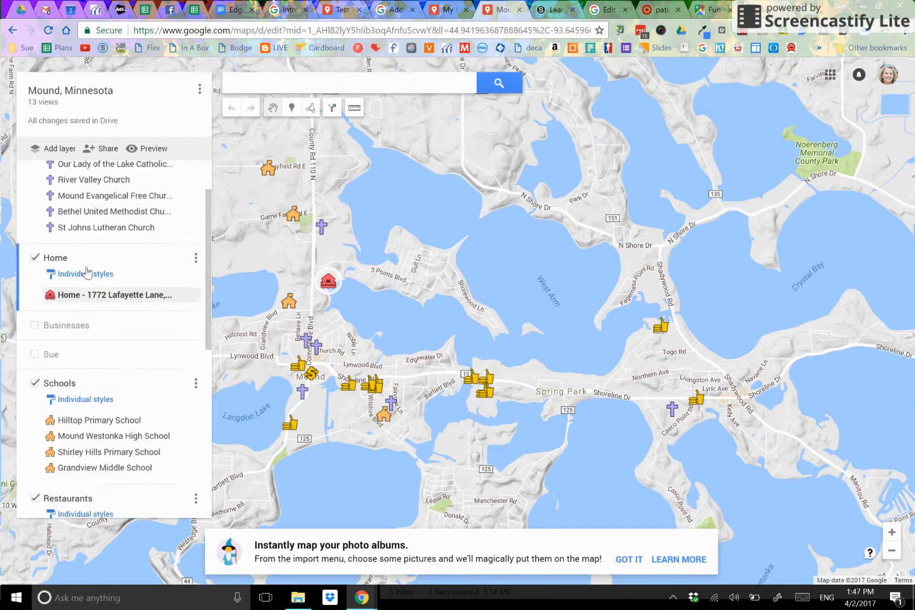
{"action": "scroll", "coordinate": [86, 273], "scroll_direction": "down", "scroll_amount": 3}
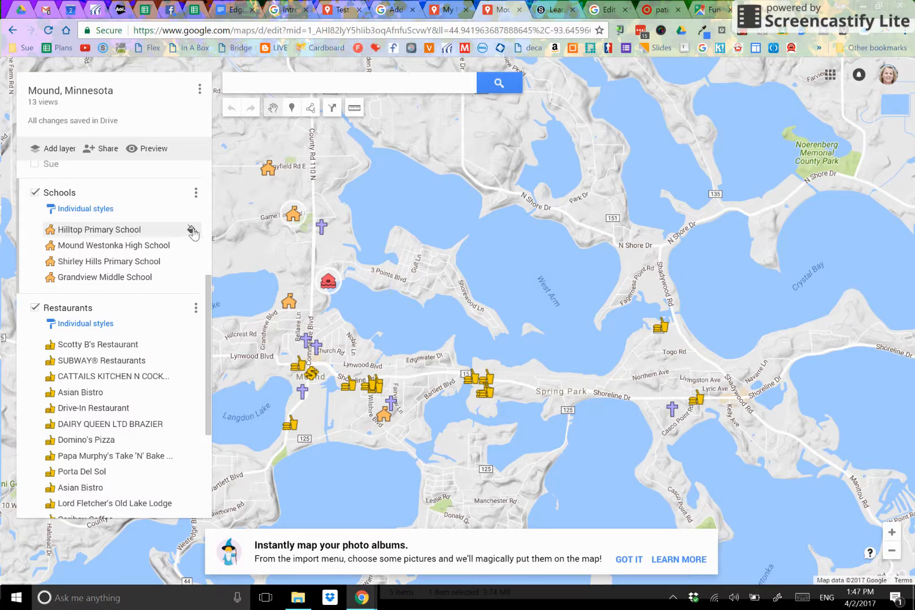
- Examine the full icon selection for Hilltop Primary School, keep its schoolhouse icon, and review the remaining layers down to the base map
{"action": "left_click", "coordinate": [191, 230]}
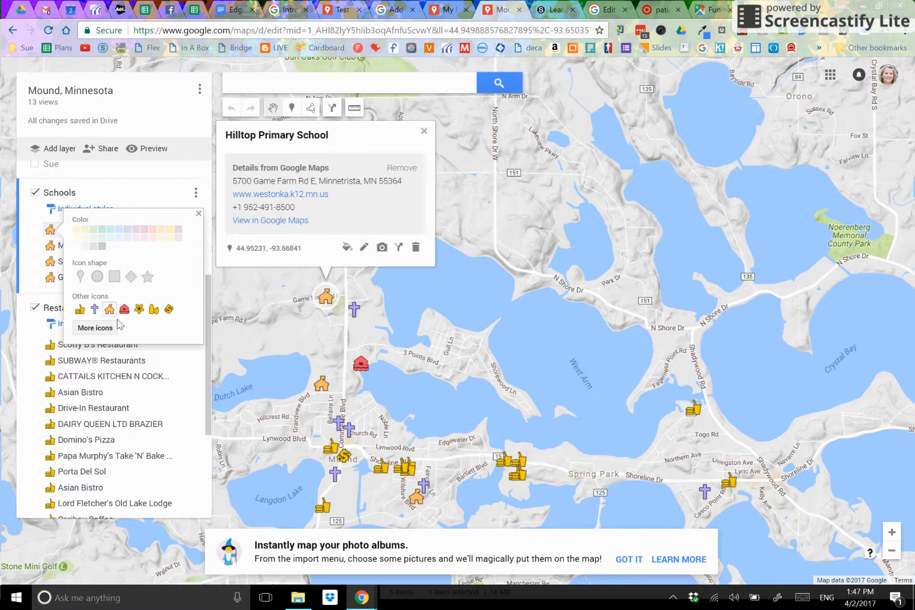
{"action": "left_click", "coordinate": [96, 328]}
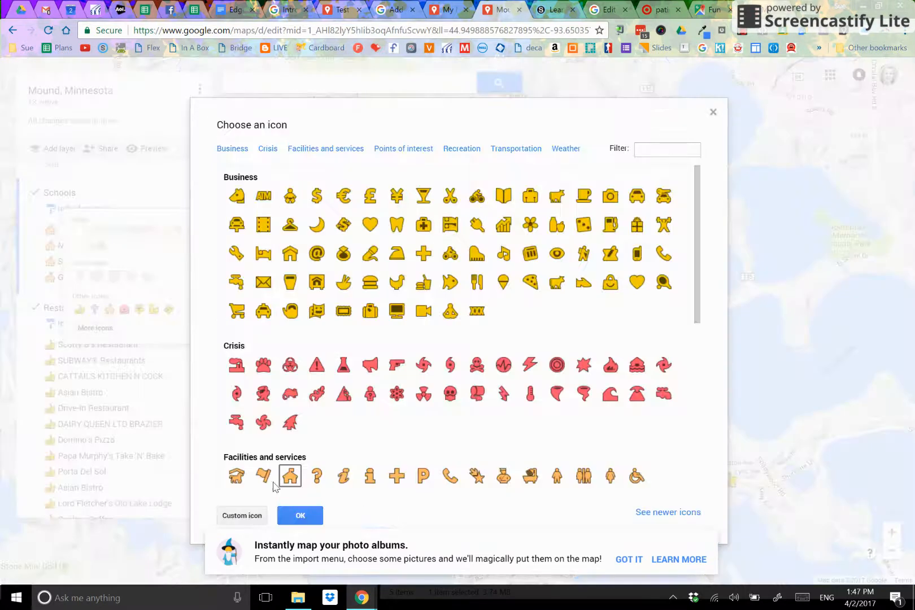
{"action": "left_click", "coordinate": [305, 517]}
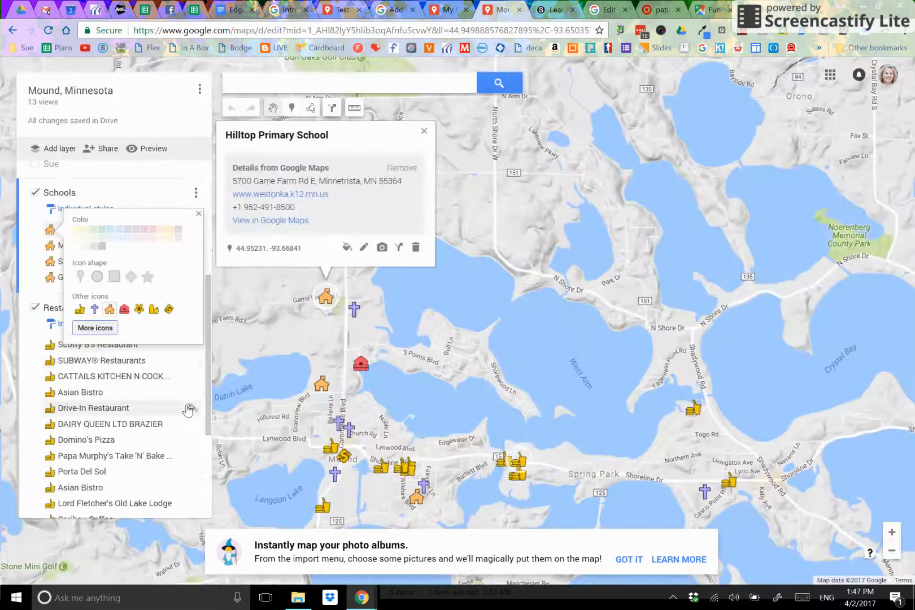
{"action": "left_click", "coordinate": [199, 213]}
{"action": "scroll", "coordinate": [136, 353], "scroll_direction": "down", "scroll_amount": 1}
{"action": "scroll", "coordinate": [136, 353], "scroll_direction": "down", "scroll_amount": 2}
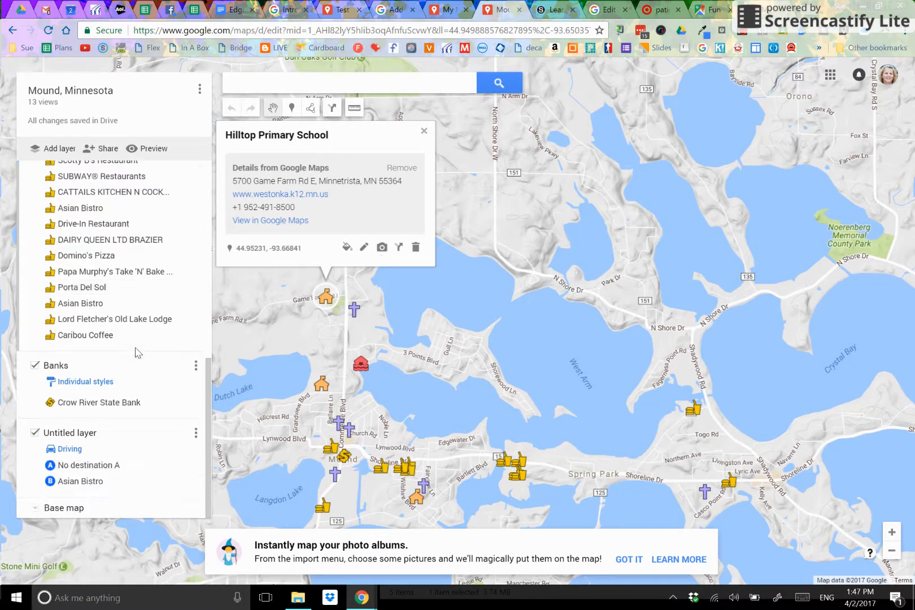
- Open the details of the Lord Fletcher's Old Lake Lodge marker and look at its title editing, leaving the title as it is
{"action": "scroll", "coordinate": [144, 361], "scroll_direction": "up", "scroll_amount": 2}
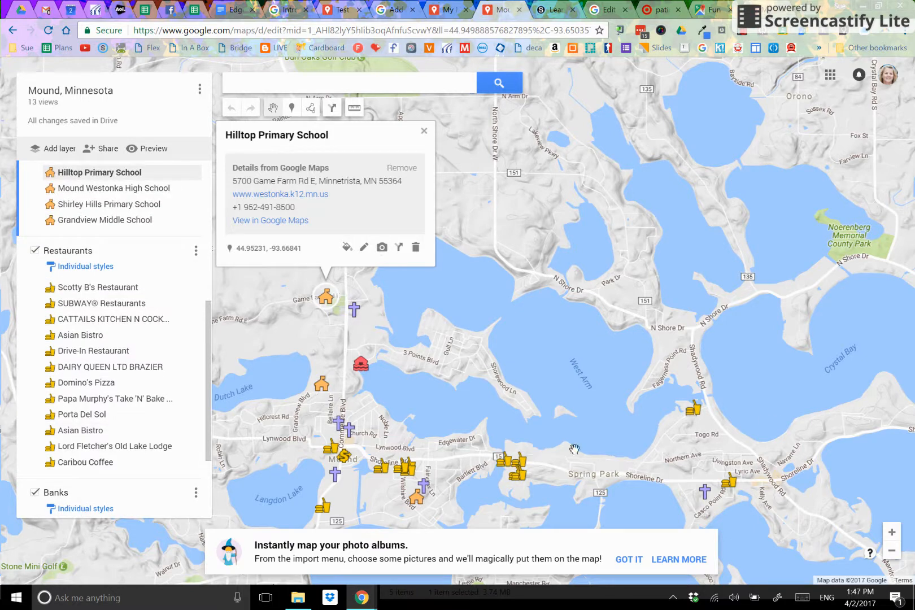
{"action": "scroll", "coordinate": [611, 432], "scroll_direction": "down", "scroll_amount": 1}
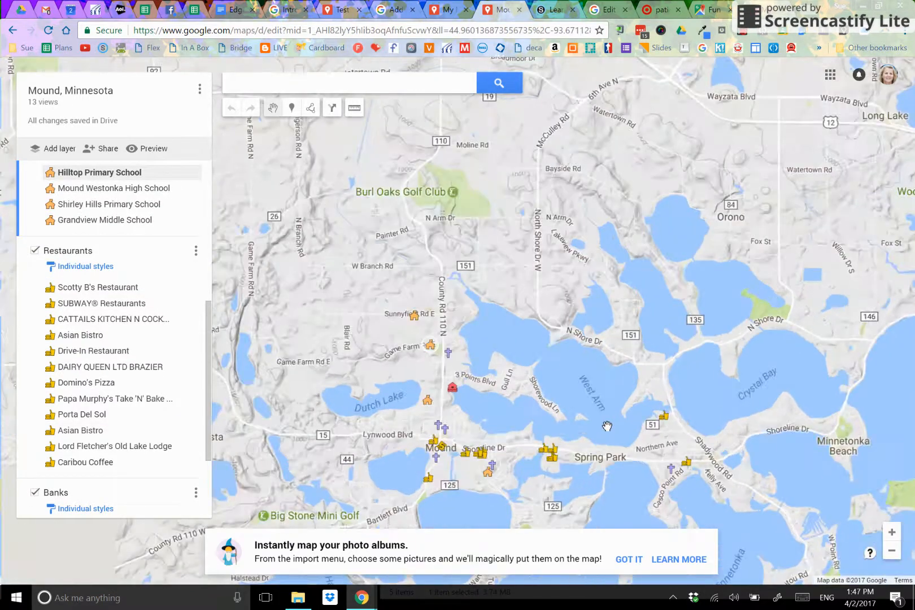
{"action": "scroll", "coordinate": [605, 426], "scroll_direction": "up", "scroll_amount": 2}
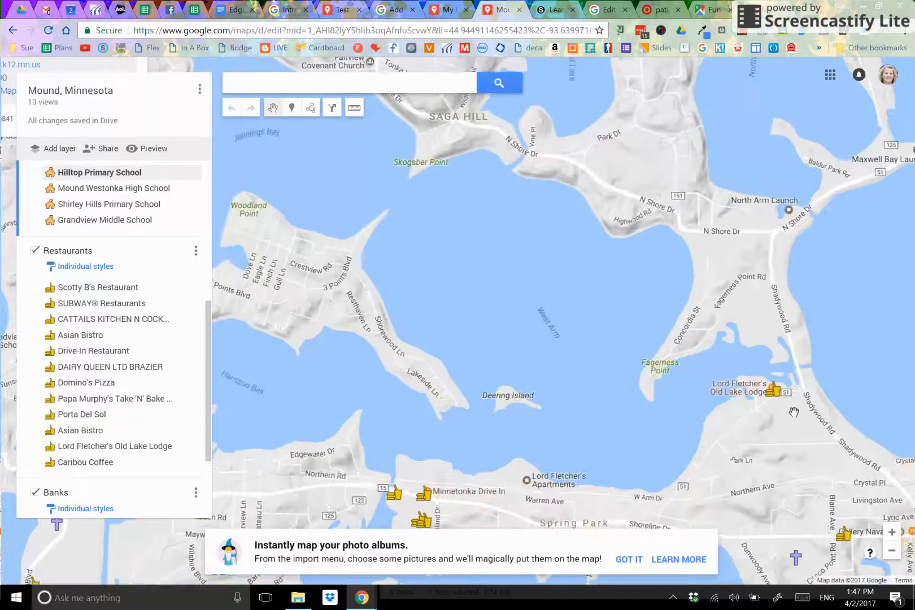
{"action": "left_click", "coordinate": [774, 393]}
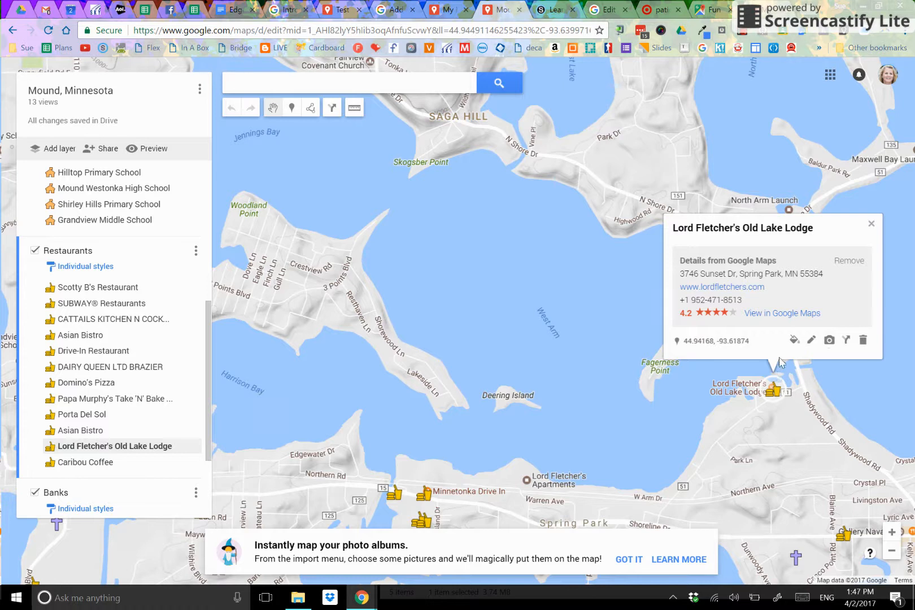
{"action": "left_click", "coordinate": [810, 341]}
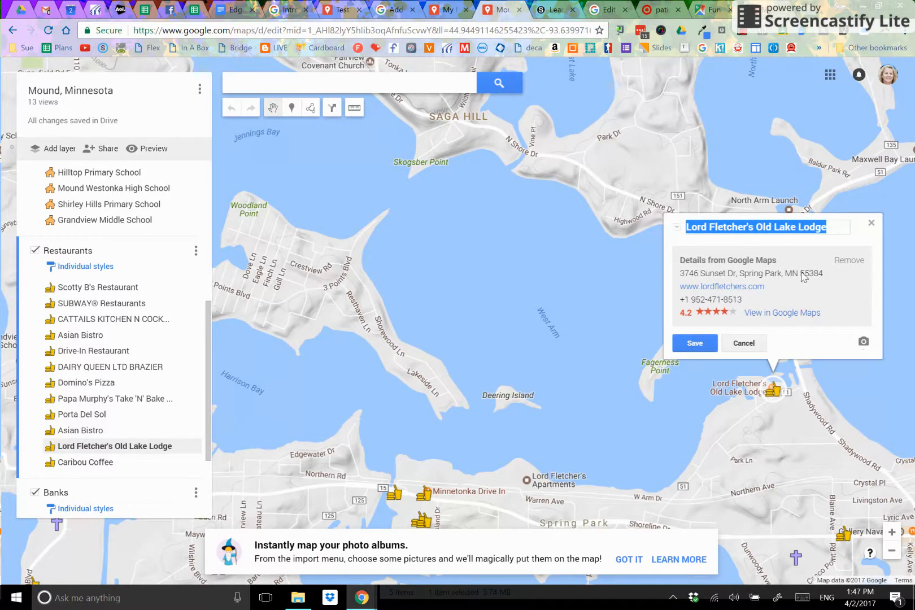
{"action": "left_click", "coordinate": [743, 347]}
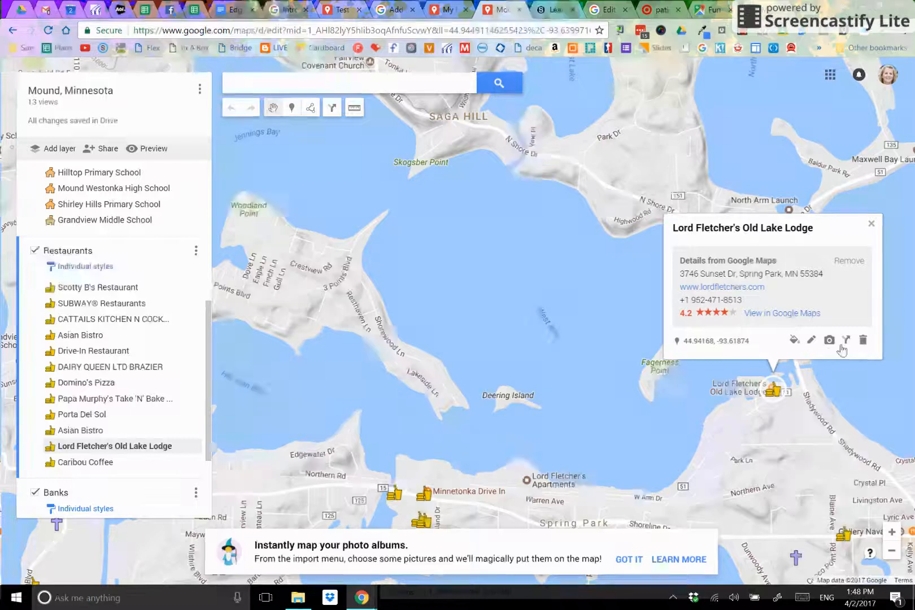
- Add the Lord Fletcher's logo from a Google Image Search for "lord fletchers" to the lodge's marker as its photo and save the marker
{"action": "left_click", "coordinate": [829, 340]}
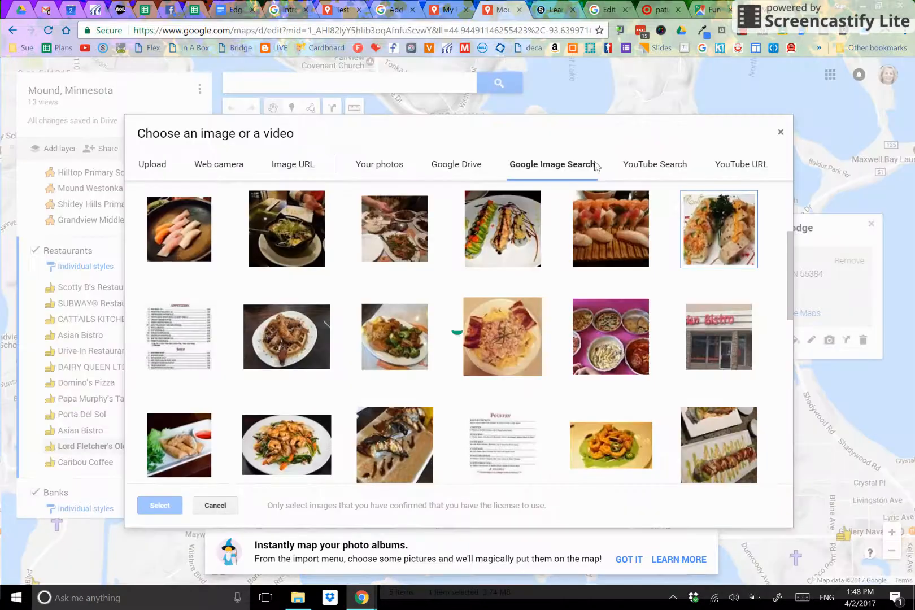
{"action": "left_click", "coordinate": [556, 171]}
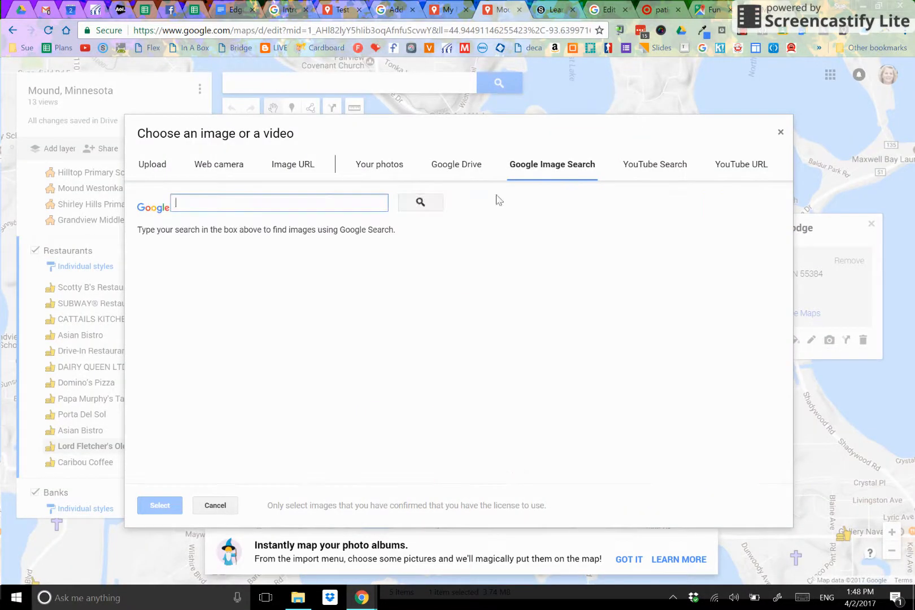
{"action": "type", "text": "lord fletchers"}
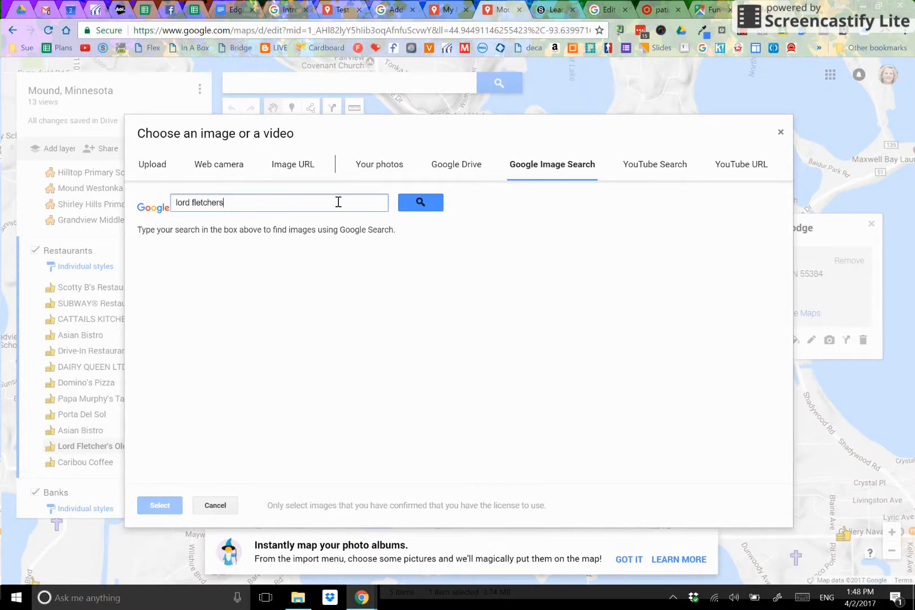
{"action": "key", "text": "Return"}
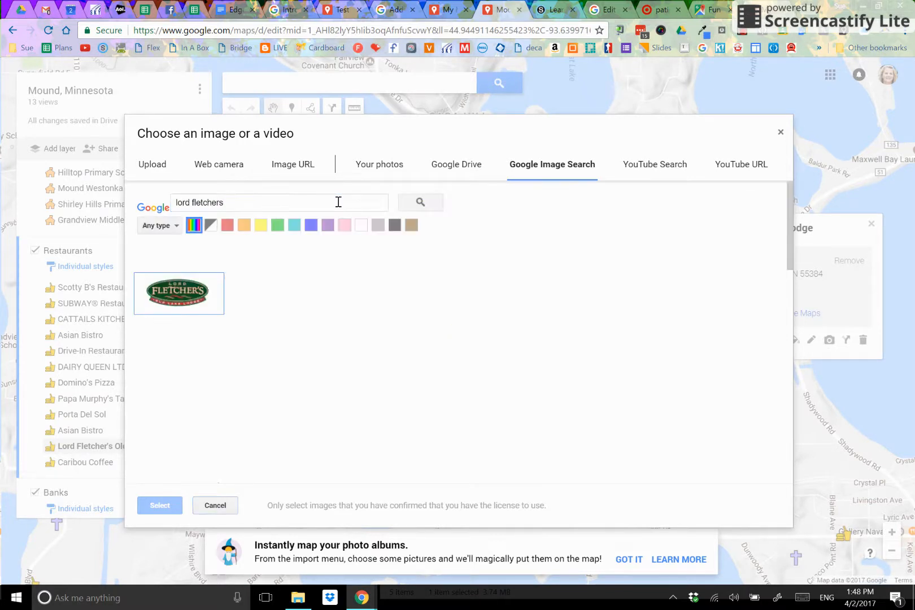
{"action": "left_click", "coordinate": [193, 284]}
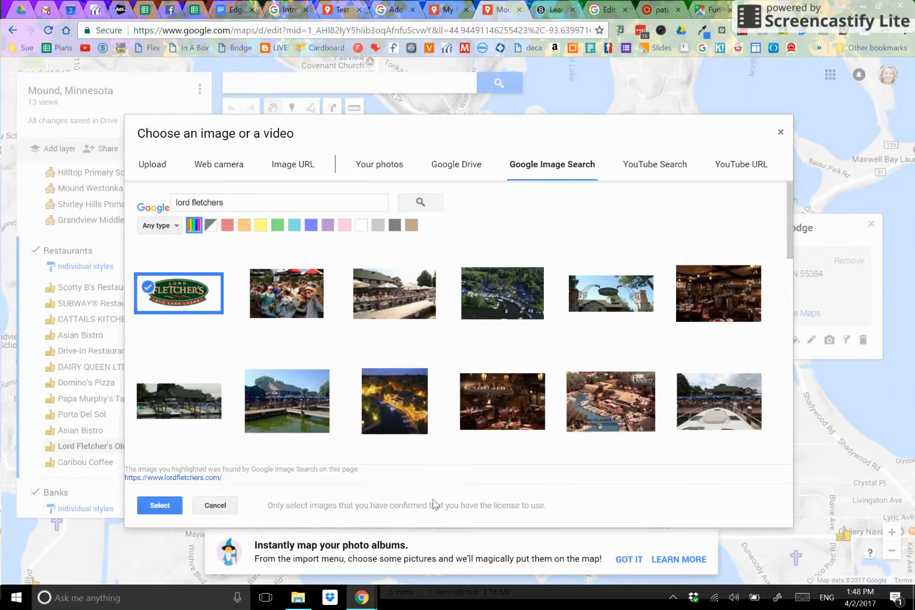
{"action": "left_click", "coordinate": [160, 505]}
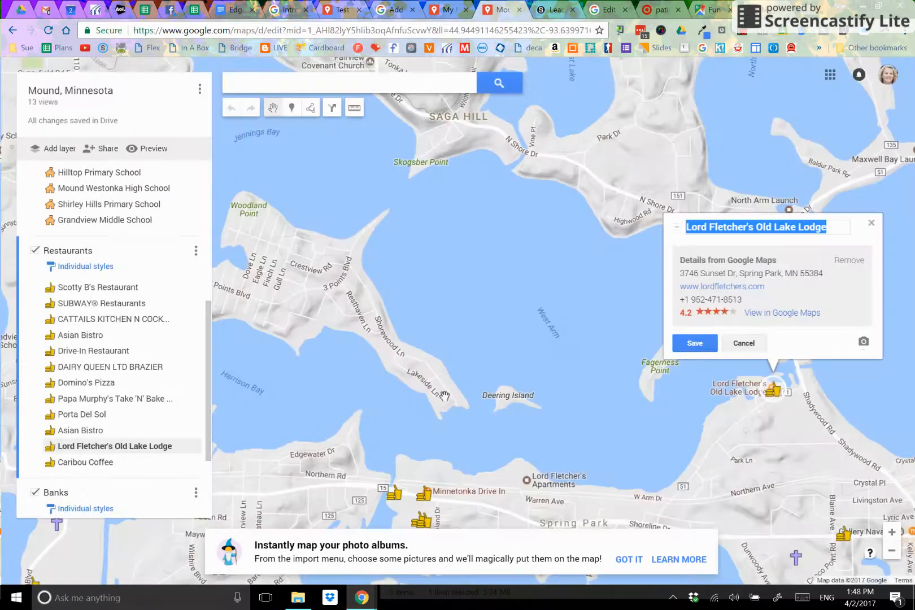
{"action": "left_click", "coordinate": [696, 344]}
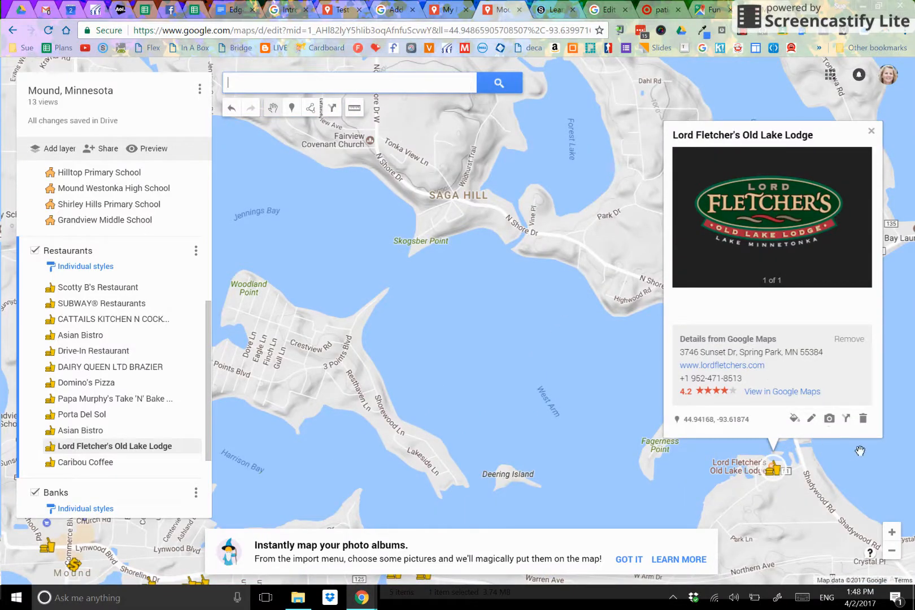
- Start driving directions to Lord Fletcher's Old Lake Lodge, leaving the starting point empty, and dismiss the marker's details
{"action": "left_click", "coordinate": [846, 421]}
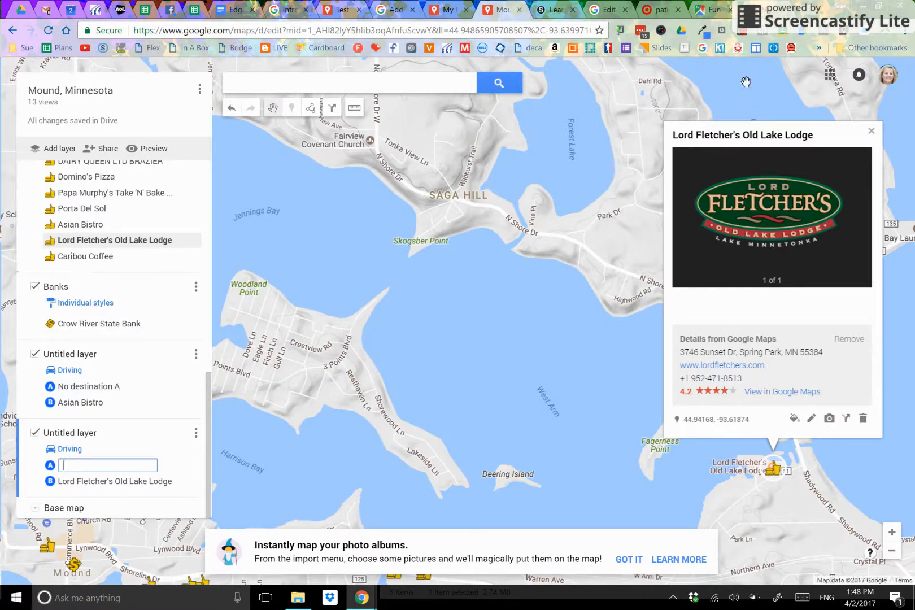
{"action": "left_click", "coordinate": [871, 131]}
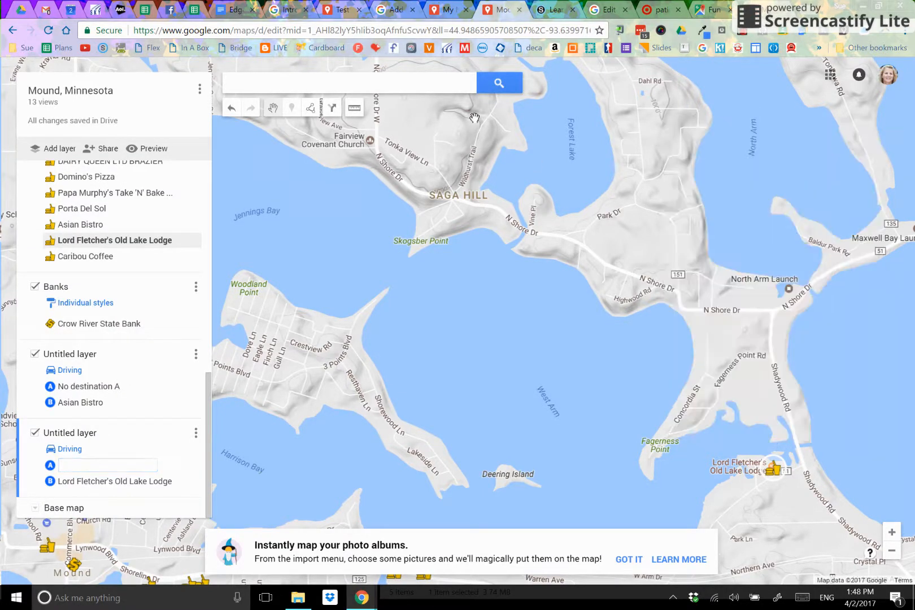
- Look through the My Maps Help pages on the introduction and on adding places to a map, including the related topics
{"action": "left_click", "coordinate": [287, 10]}
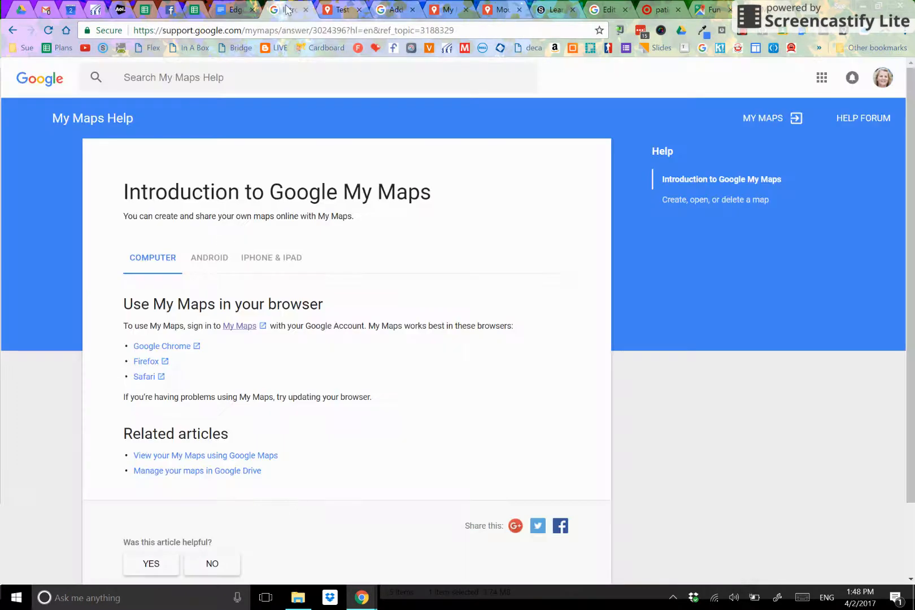
{"action": "left_click", "coordinate": [391, 9]}
{"action": "scroll", "coordinate": [421, 220], "scroll_direction": "down", "scroll_amount": 3}
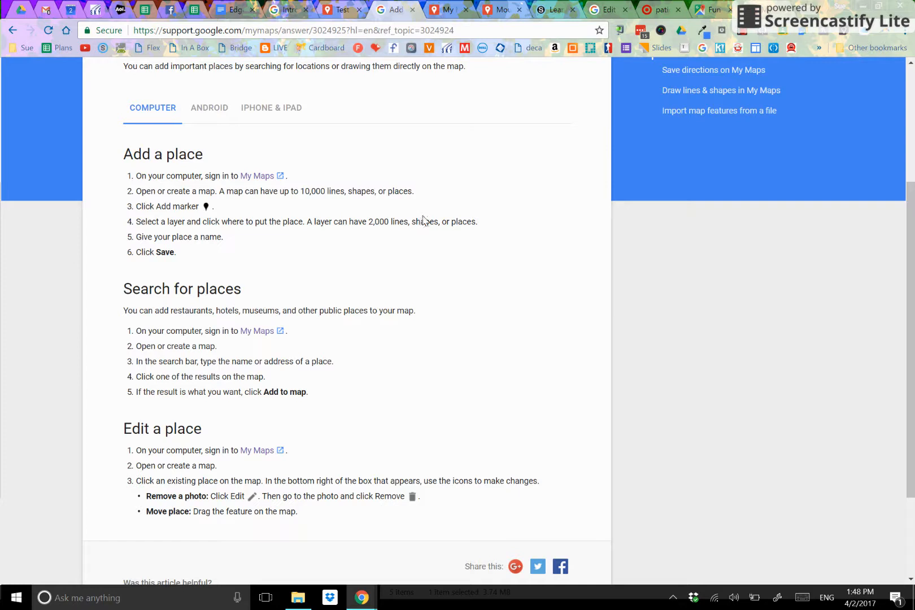
{"action": "scroll", "coordinate": [428, 221], "scroll_direction": "up", "scroll_amount": 2}
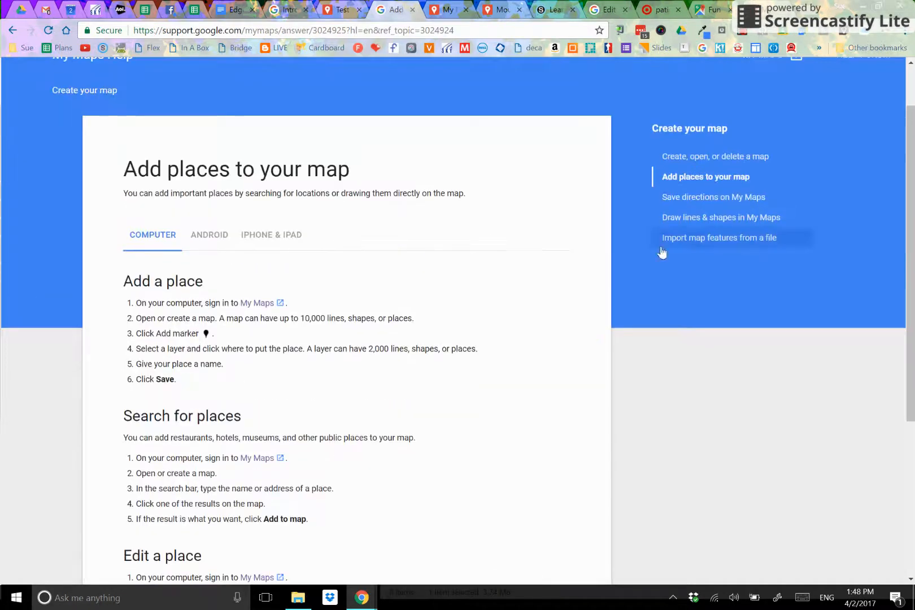
- Return to the Test Map and dismiss the details of the My high School marker
{"action": "left_click", "coordinate": [342, 10]}
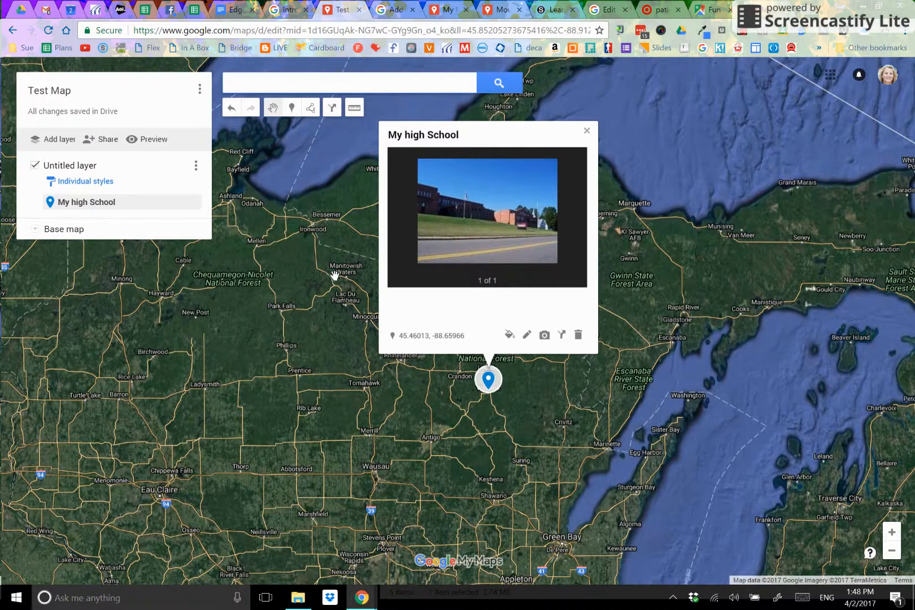
{"action": "left_click", "coordinate": [587, 131]}
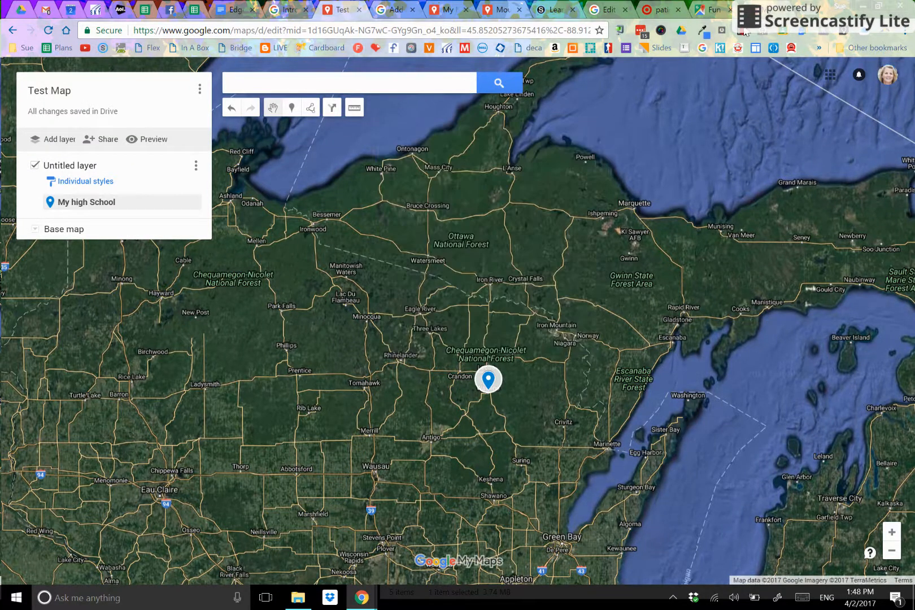